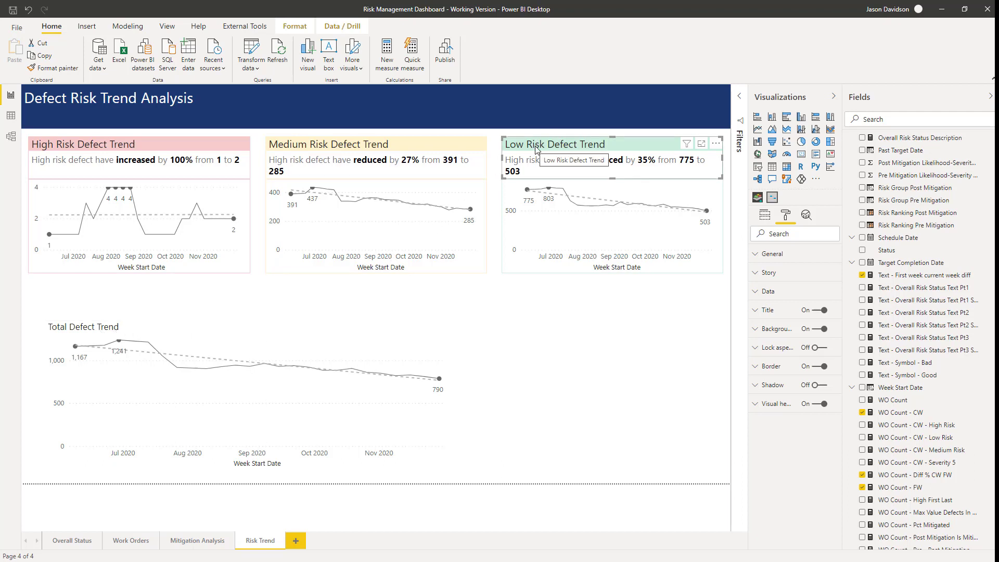
Step: Copy the Low Risk Defect Trend card and drag the duplicate beside the Total Defect Trend chart
key("ctrl+c")
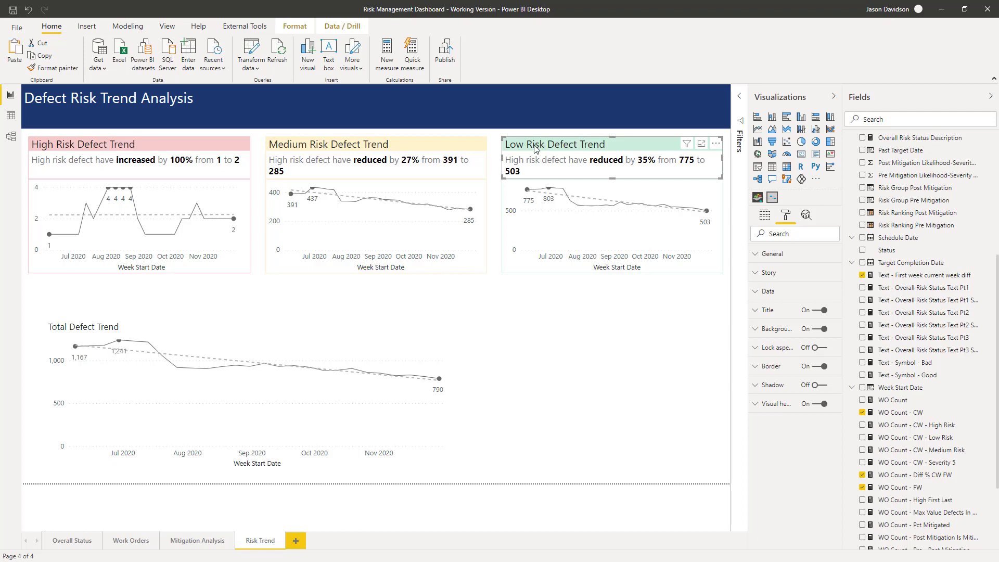
key("ctrl+v")
left_click_drag(538, 153, 533, 328)
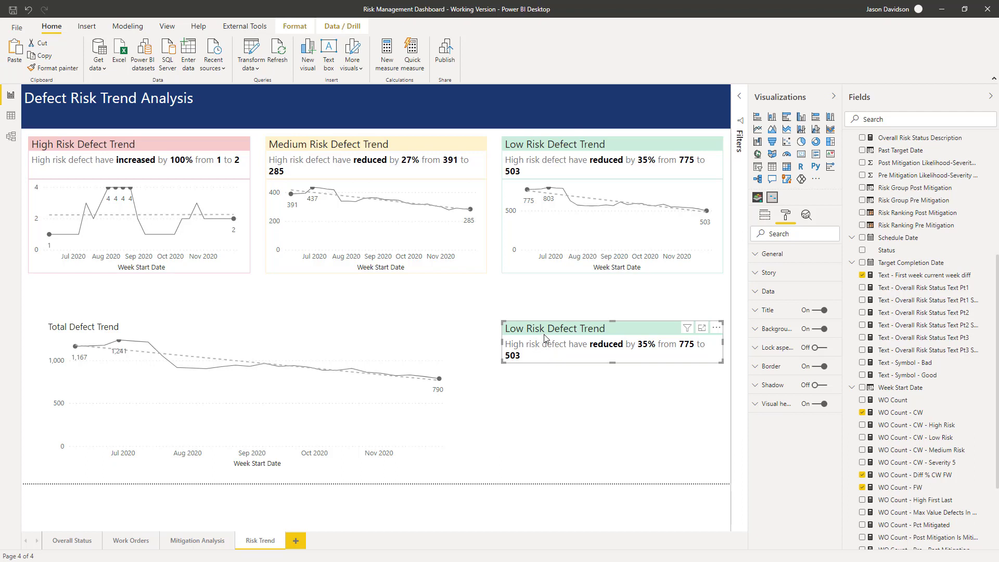
Step: Replace the copied card's title with 'Analysis Summary'
left_click(759, 312)
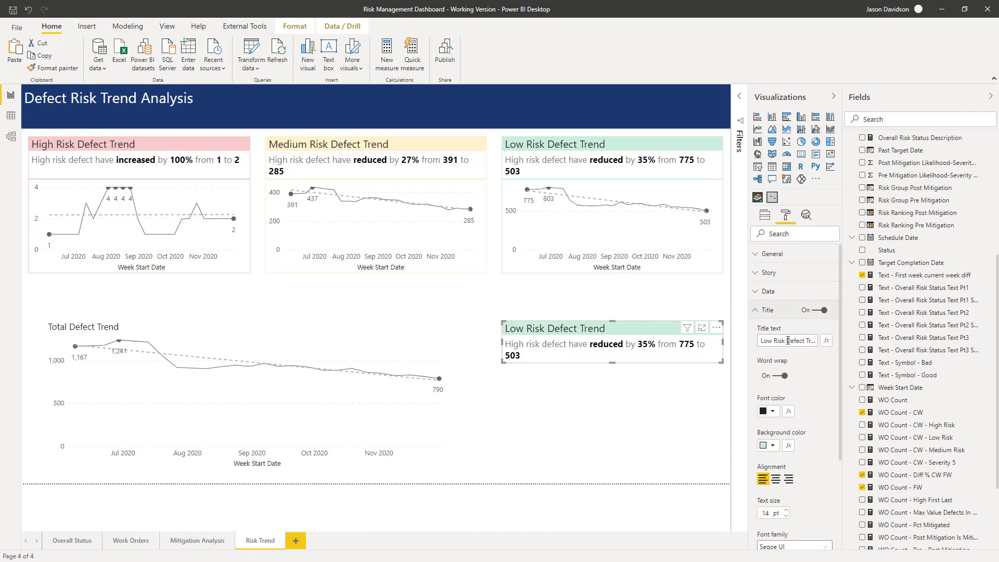
left_click_drag(787, 341, 760, 341)
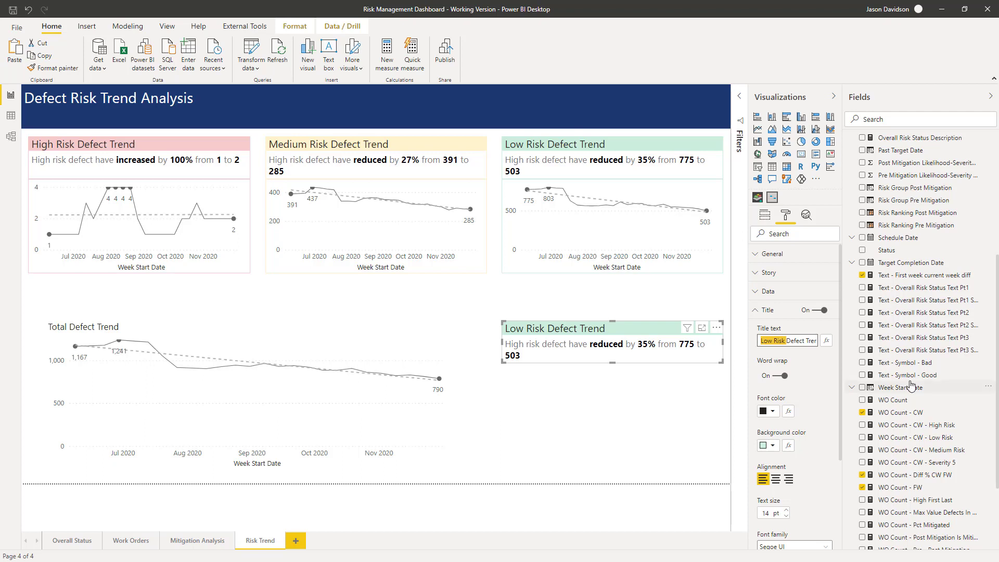
key("BackSpace")
key("Delete")
key("Delete")
key("Delete")
key("Delete")
key("Delete")
key("Delete")
key("Delete")
key("Delete")
key("Delete")
key("Delete")
key("Delete")
key("Delete")
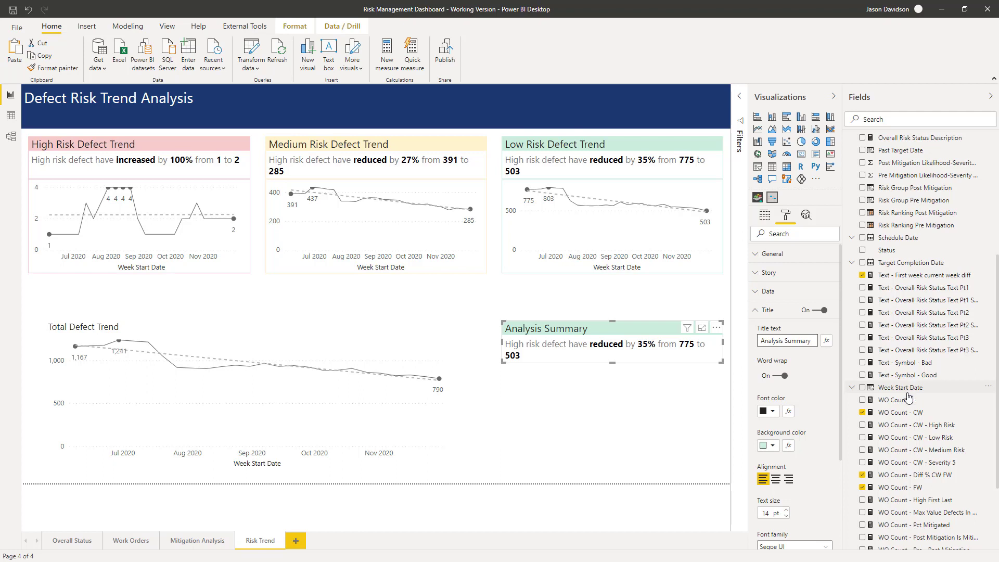
Step: Give the Analysis Summary title bar a grey background colour
left_click(773, 445)
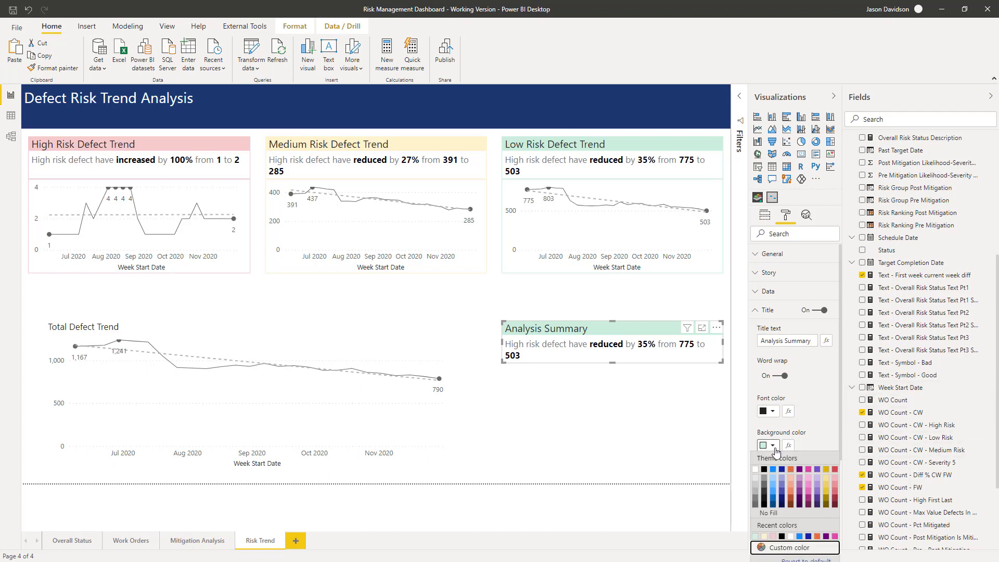
left_click(756, 480)
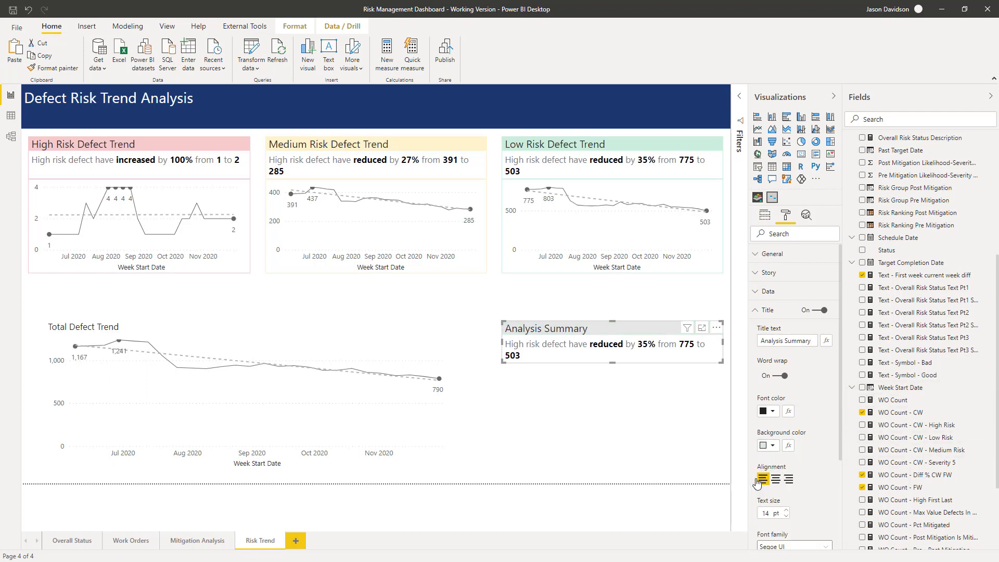
left_click(773, 445)
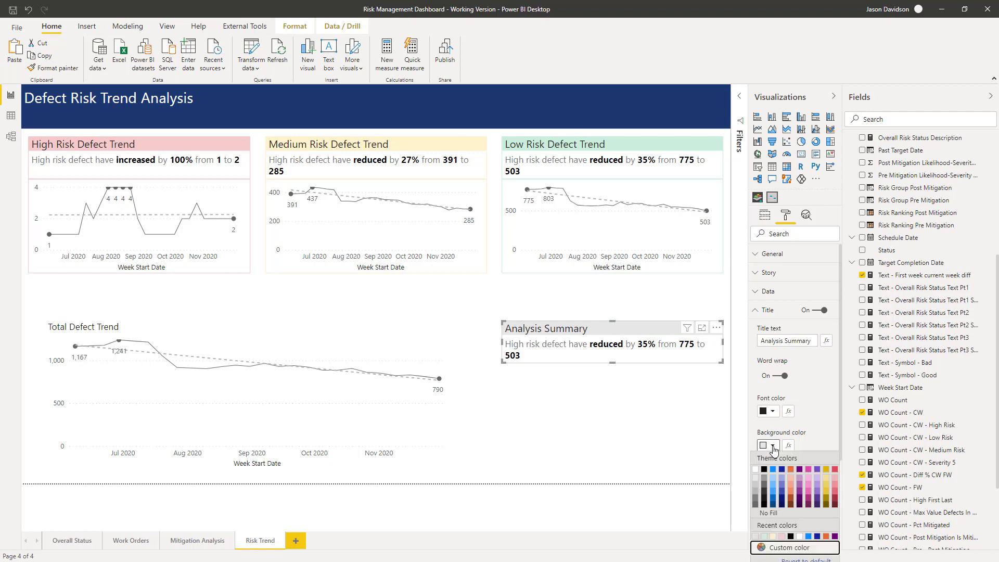
left_click(757, 489)
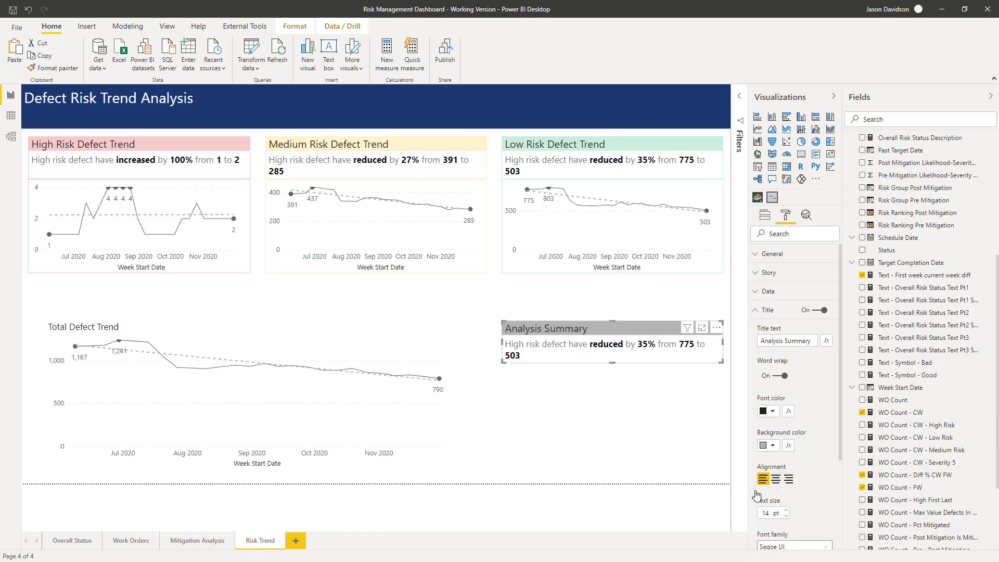
left_click(774, 448)
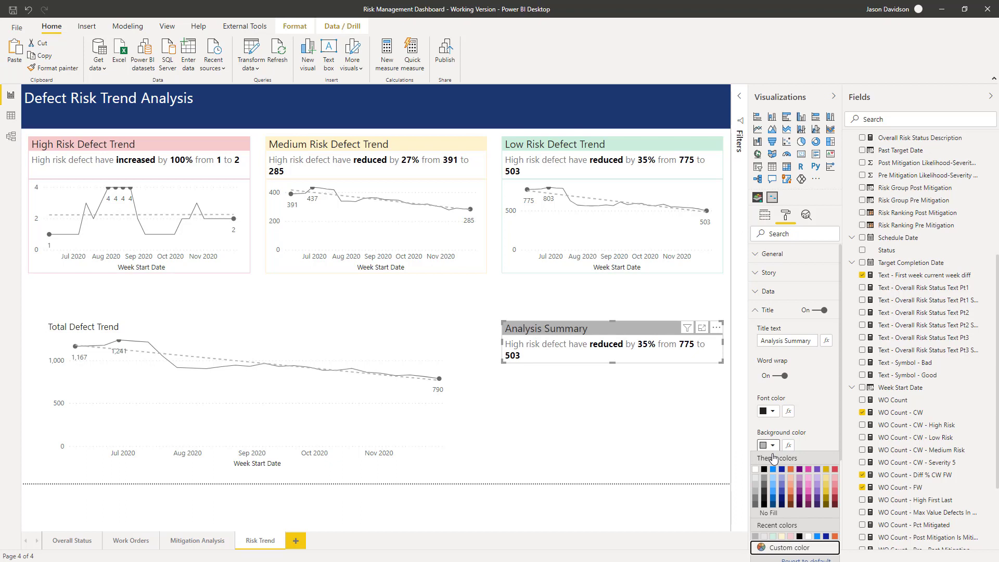
left_click(756, 487)
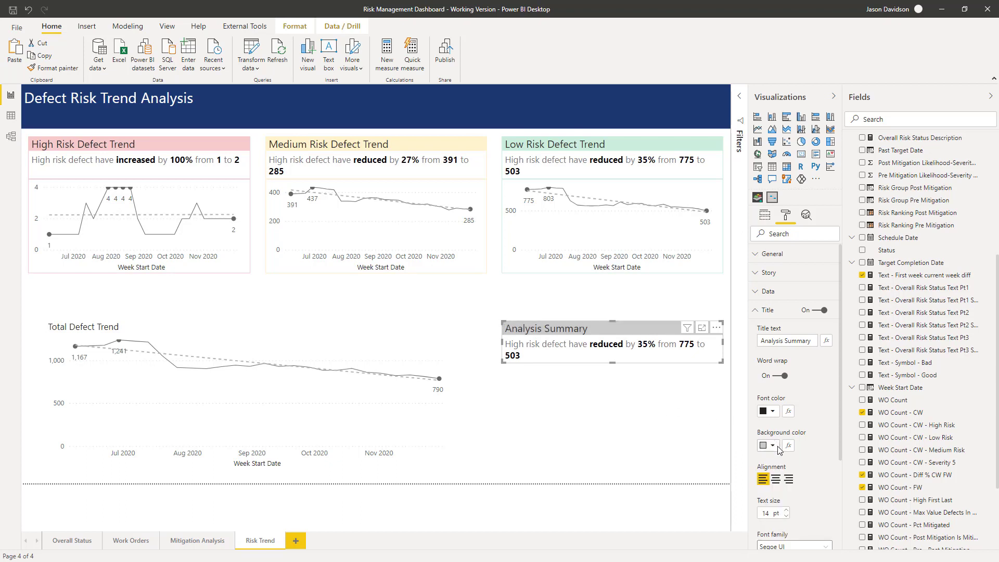
Step: Select the Analysis Summary card and review the filters applied to it
left_click(589, 390)
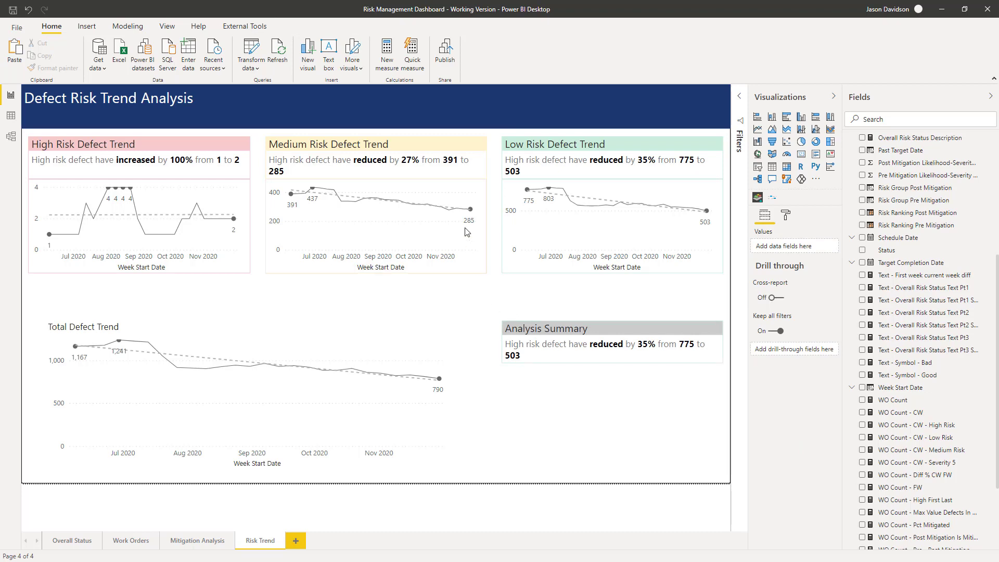
left_click(532, 352)
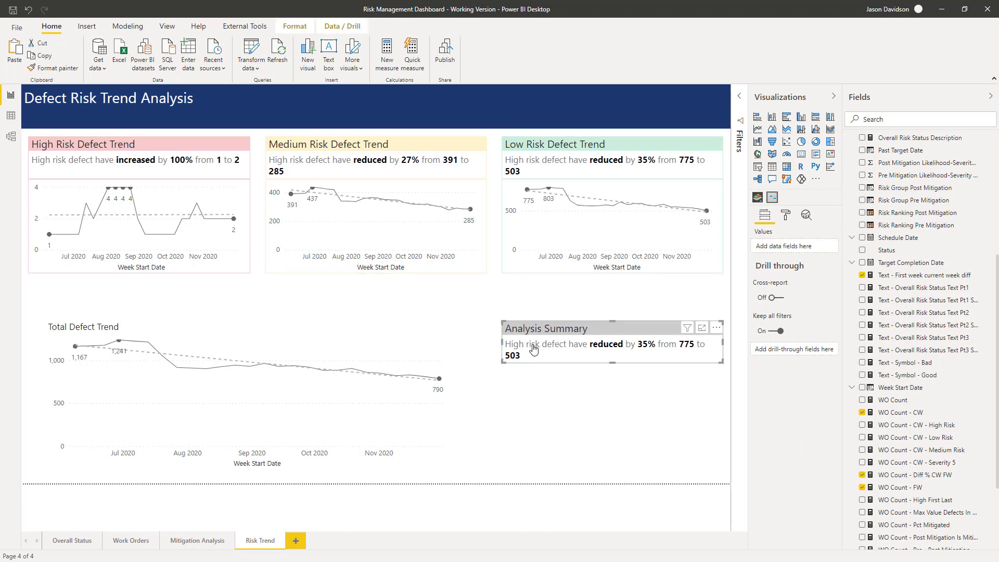
left_click(740, 100)
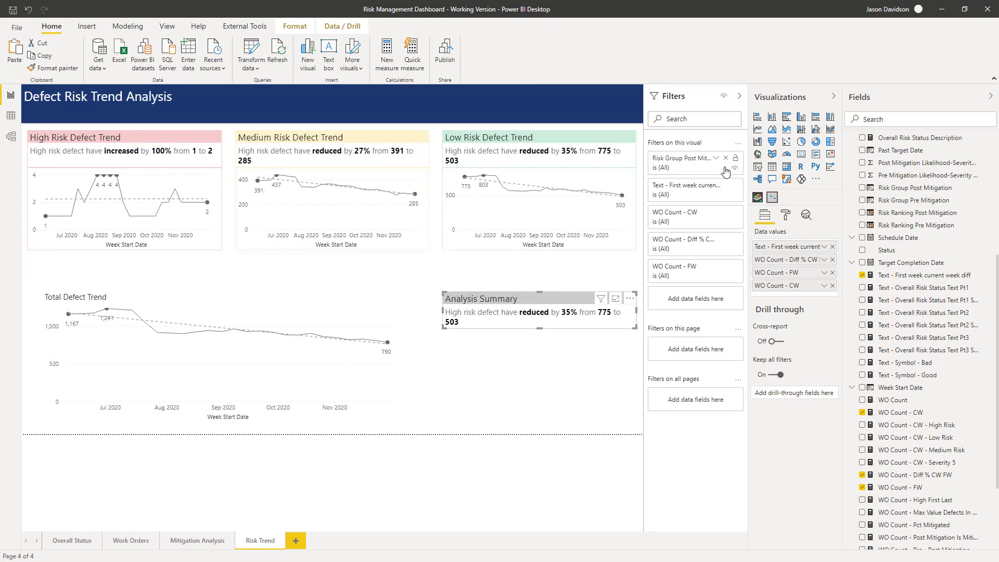
left_click(739, 96)
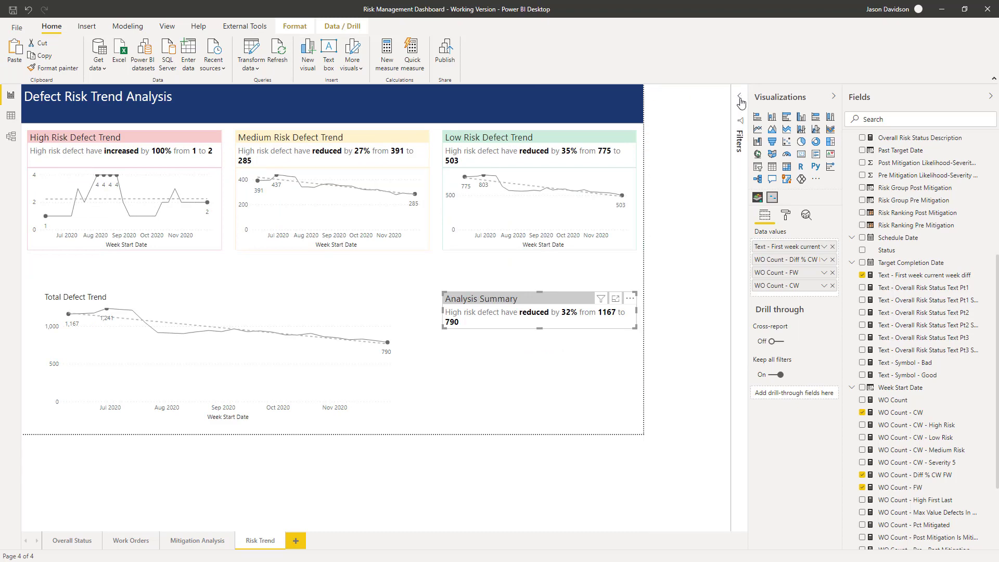
Step: Remove WO Count - FW and WO Count - CW from the card's data values, leaving # placeholders
left_click(786, 216)
left_click(769, 272)
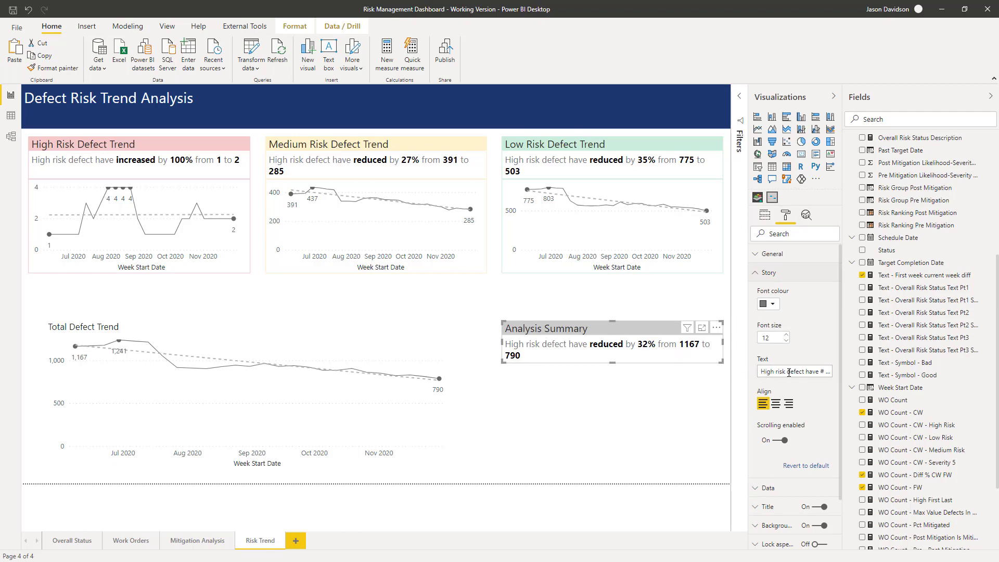
left_click(764, 216)
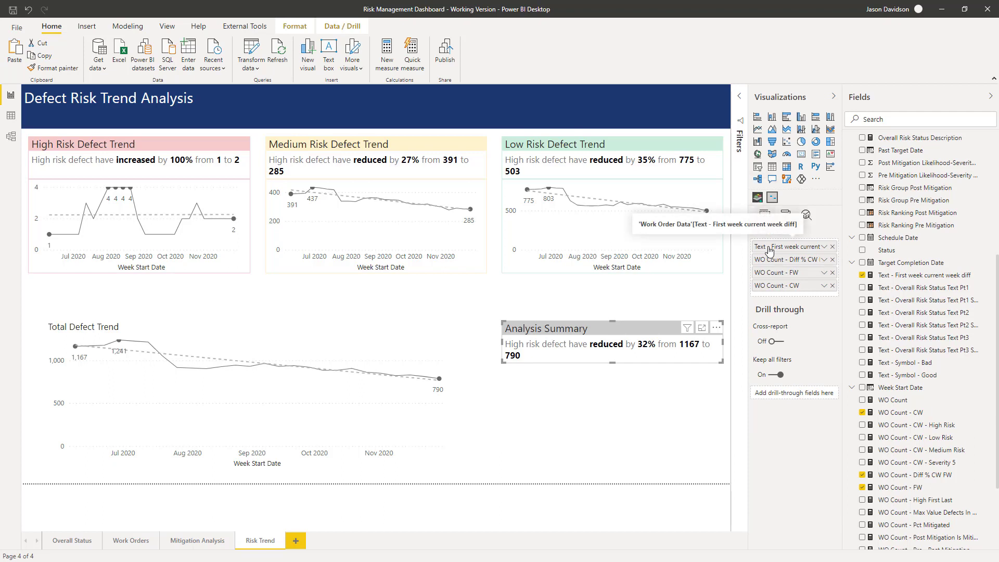
left_click(833, 273)
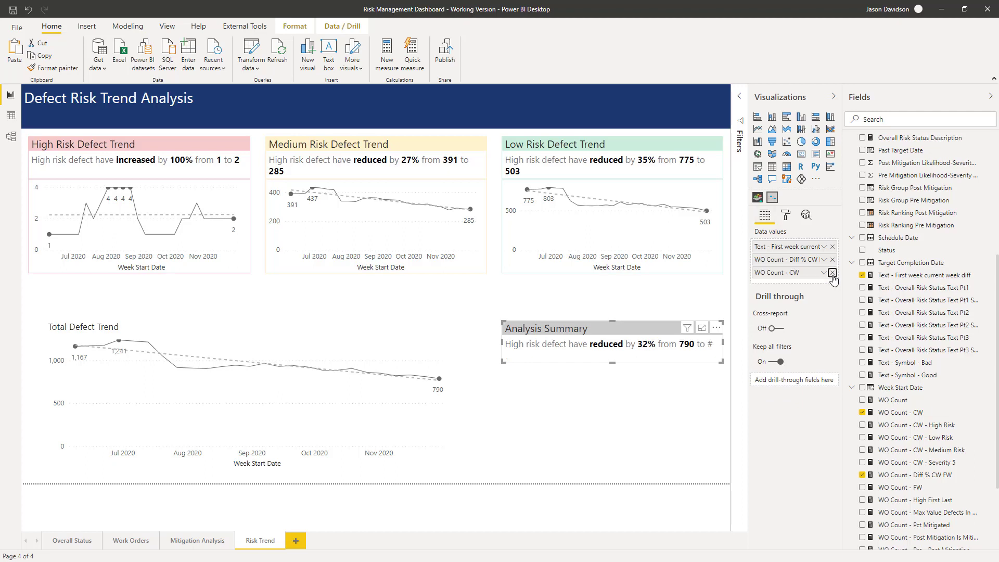
left_click(832, 273)
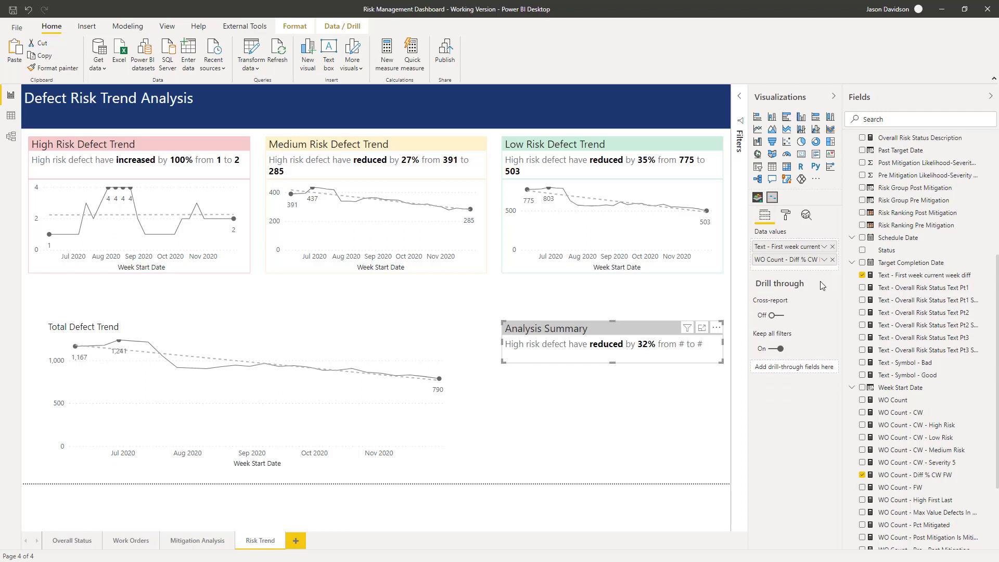
Step: Edit the story text to 'The total number of defect has reduced by 32% over the period.'
left_click(786, 217)
left_click(771, 276)
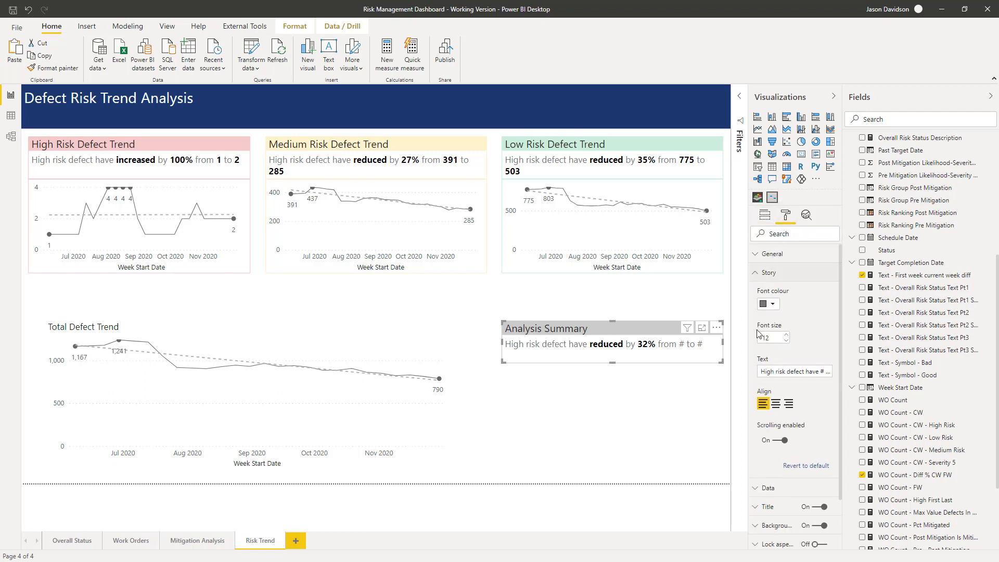
left_click_drag(763, 371, 818, 370)
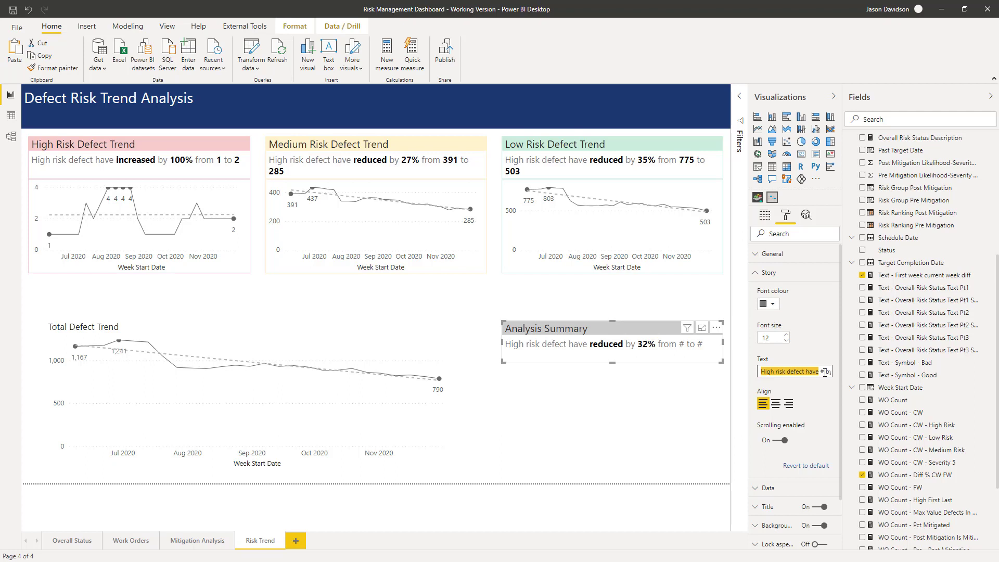
type("The total nu# by # from")
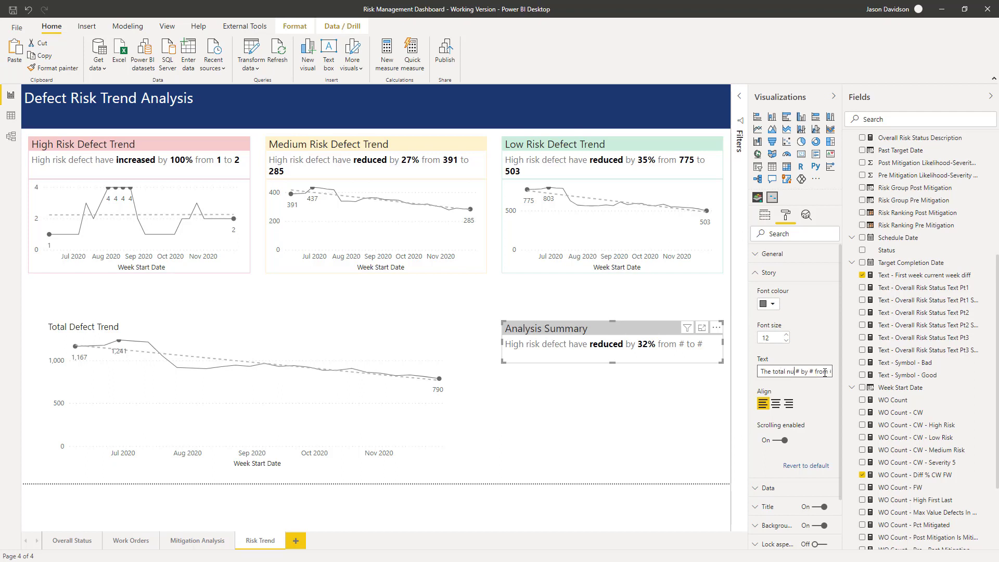
type("ber of defect has")
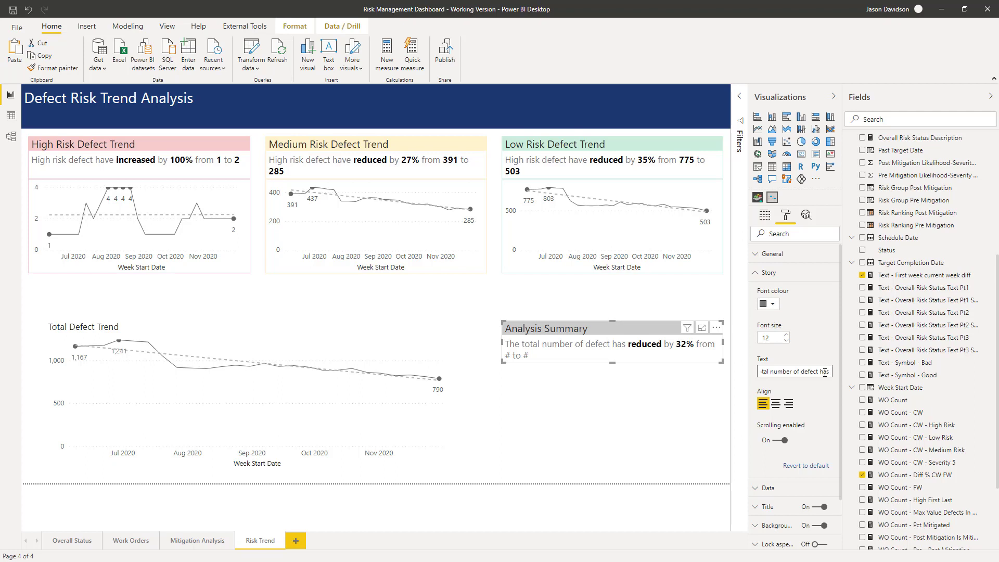
key("Right")
key("Right")
key("Right")
key("Right")
key("Right")
key("Right")
key("Right")
key("Delete")
key("Delete")
key("Delete")
key("Delete")
key("Delete")
type("over the period.")
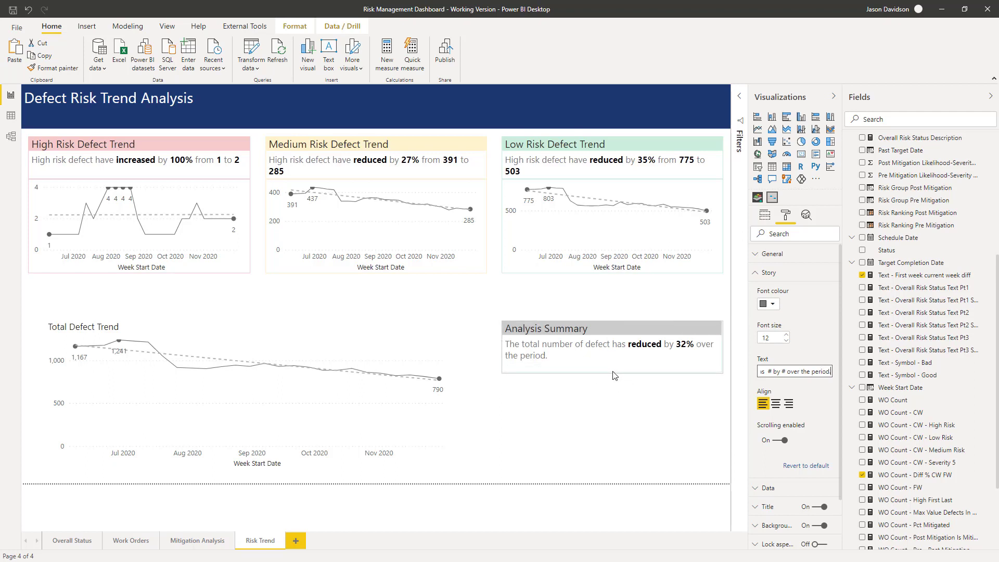
Step: Toggle the Analysis Summary narrative's border, leaving it switched off
left_click(603, 364)
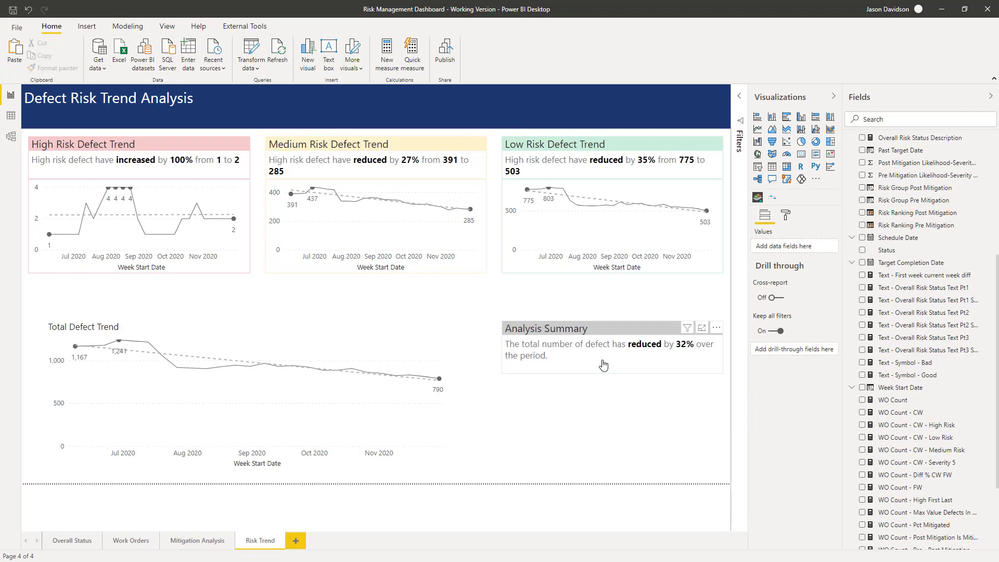
left_click(603, 364)
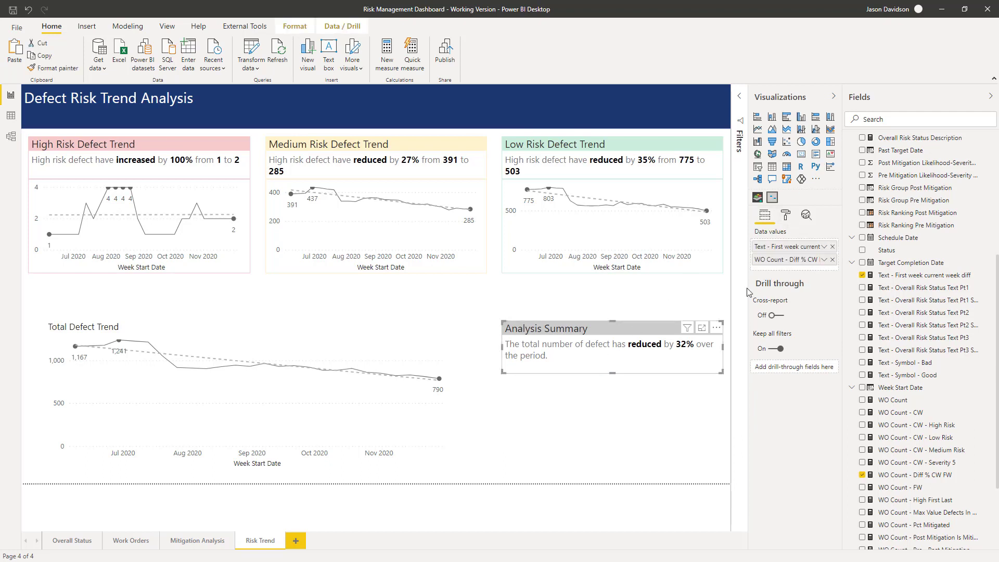
left_click(785, 216)
left_click(818, 366)
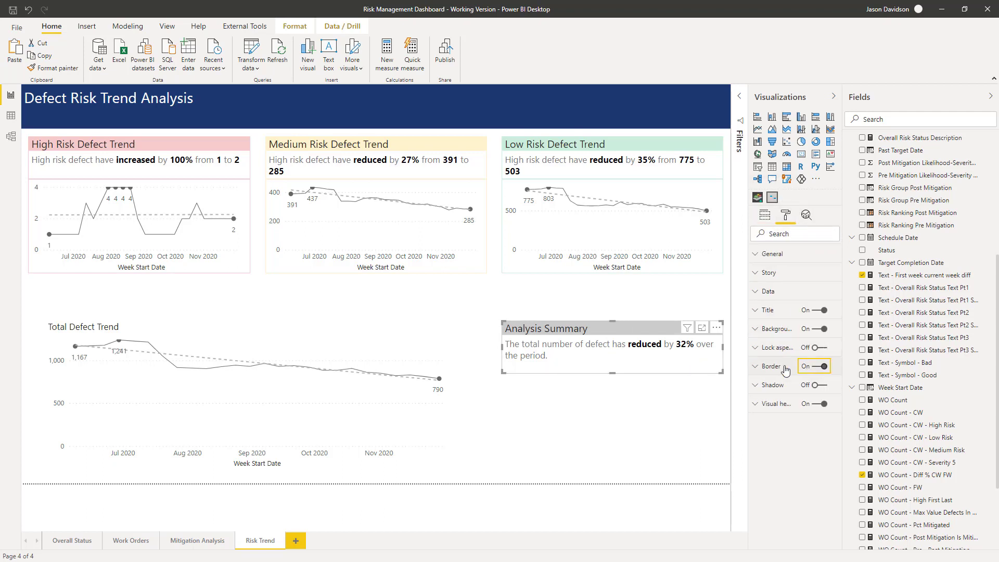
left_click(641, 396)
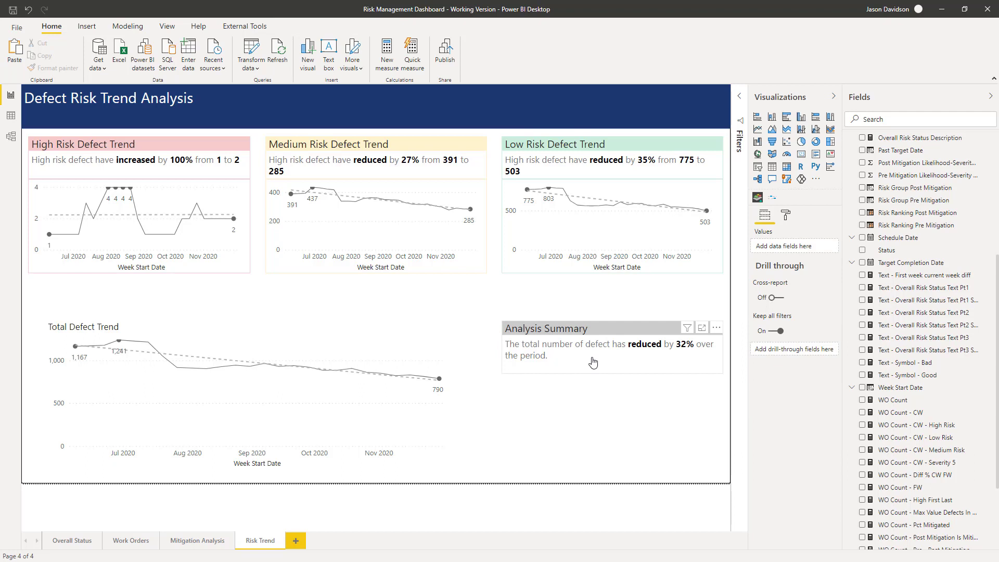
left_click(591, 364)
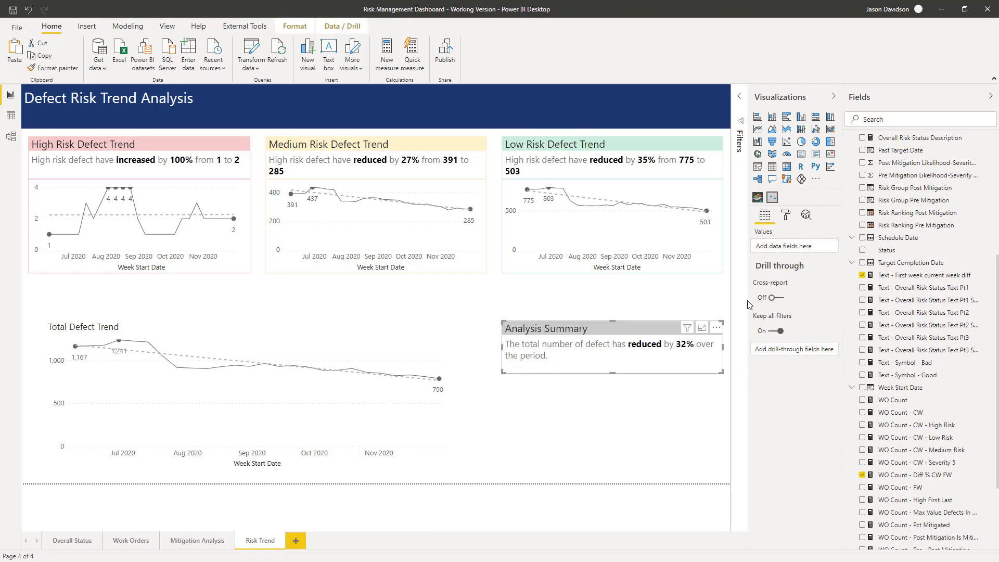
left_click(786, 215)
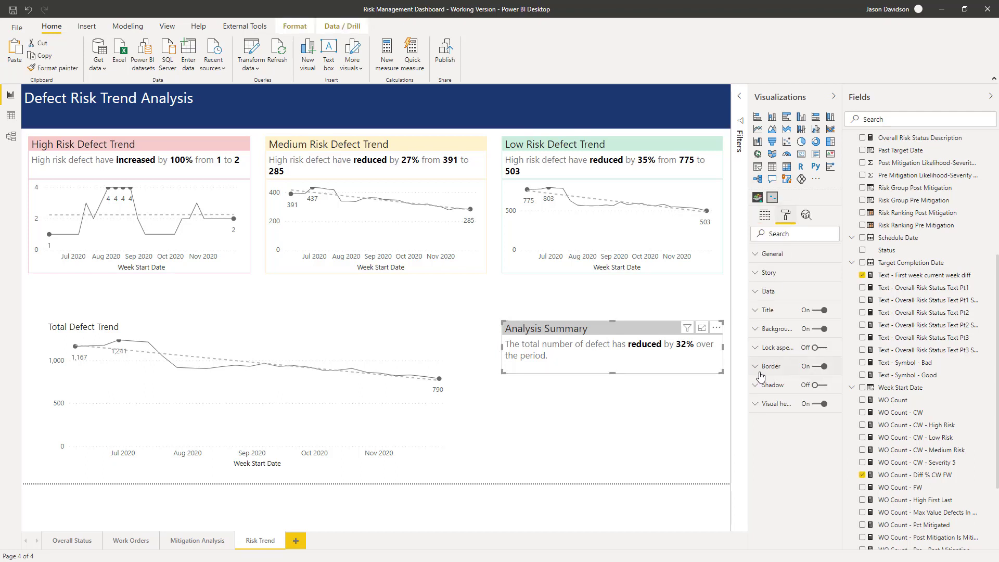
left_click(825, 369)
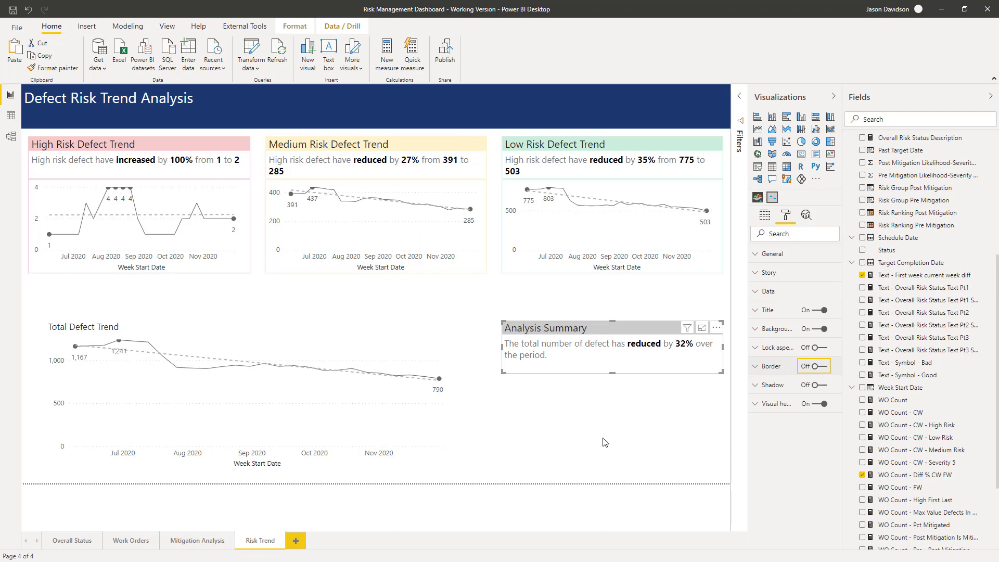
left_click(596, 376)
left_click(595, 375)
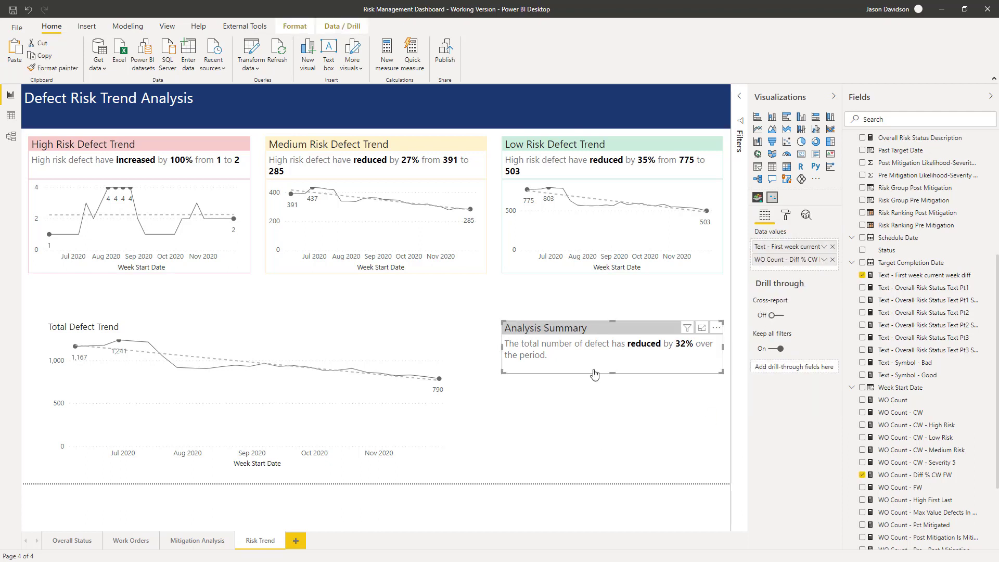
Step: Paste a copy of the narrative directly under the original and switch its title off
key("ctrl+c")
key("ctrl+v")
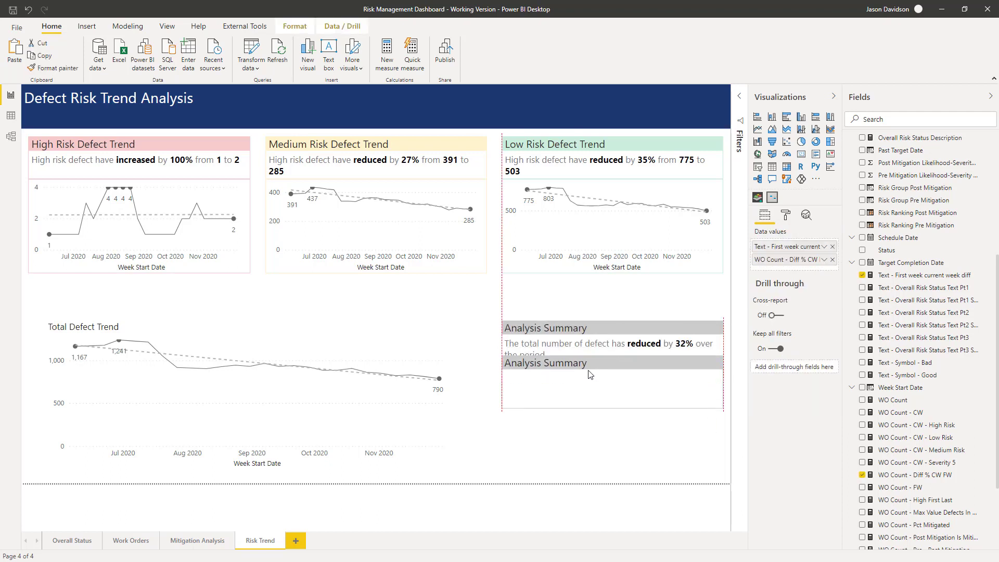
left_click_drag(591, 379, 586, 376)
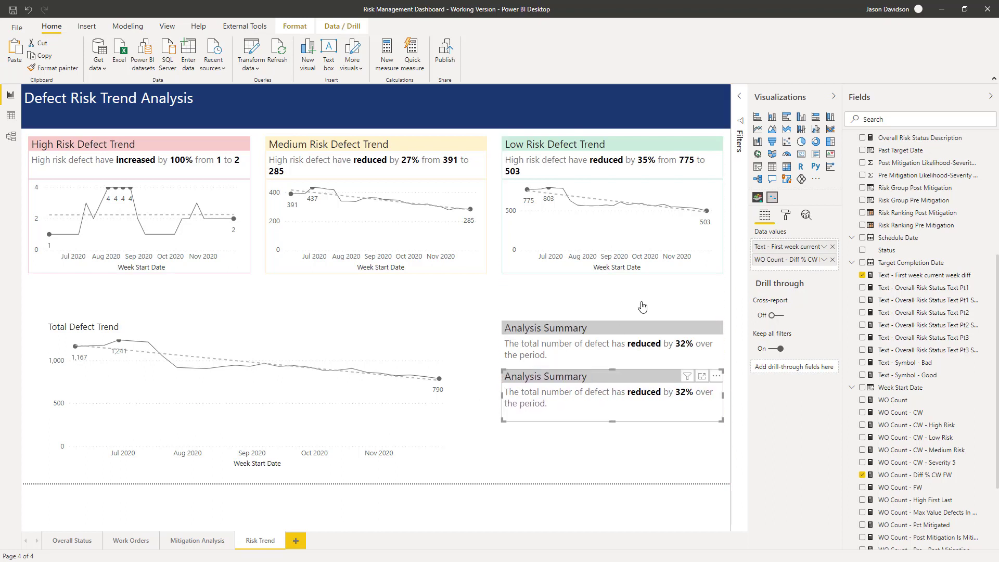
left_click(784, 218)
left_click(815, 310)
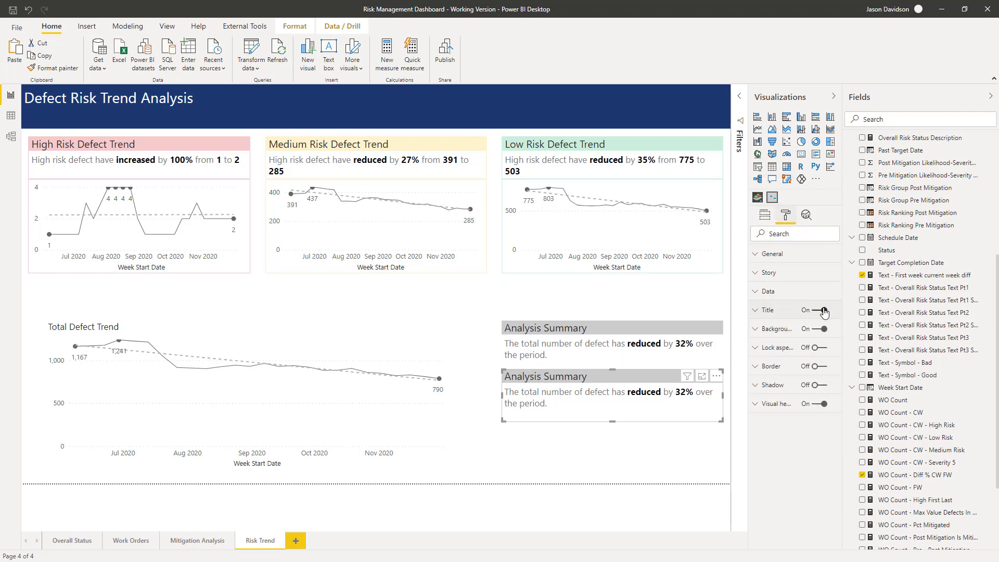
Step: Replace the copy's story text with 'At the start of the period there were #'
left_click(766, 272)
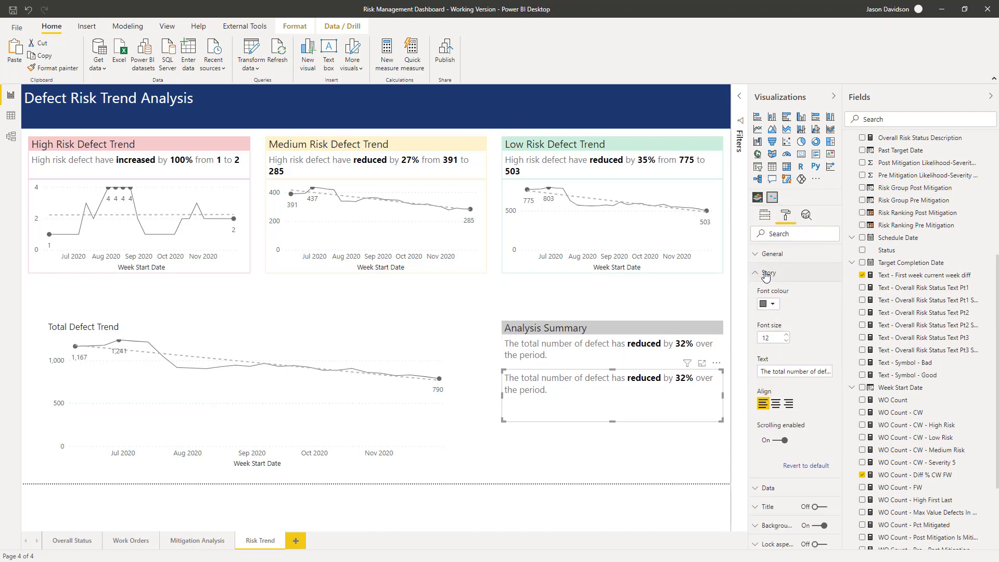
left_click(763, 372)
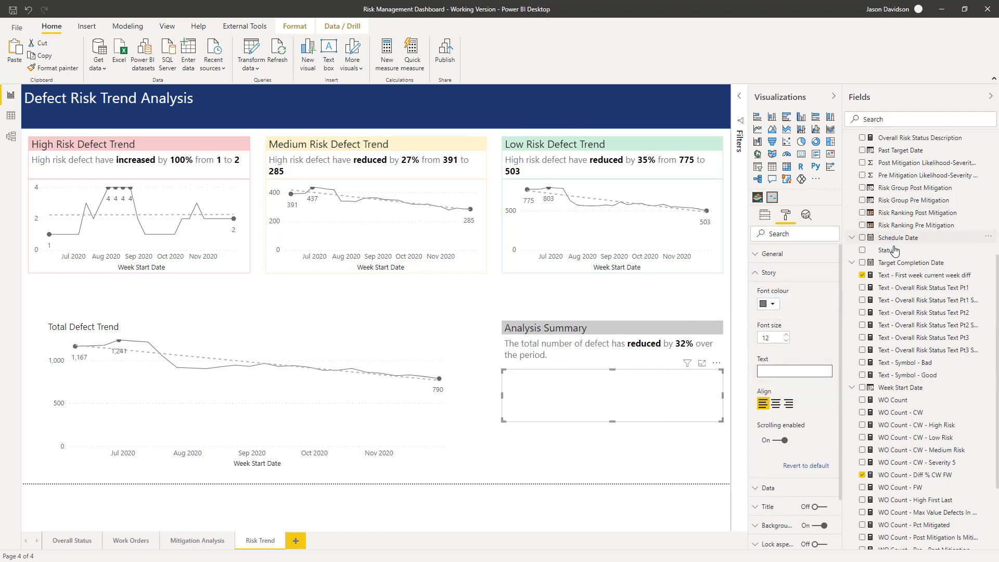
type("At the start of the pe")
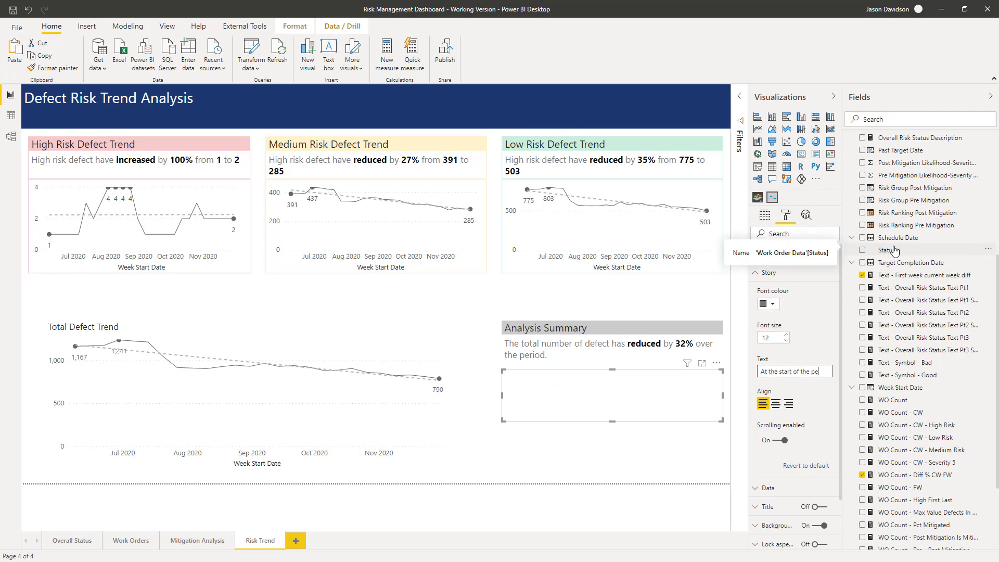
type("riod there were")
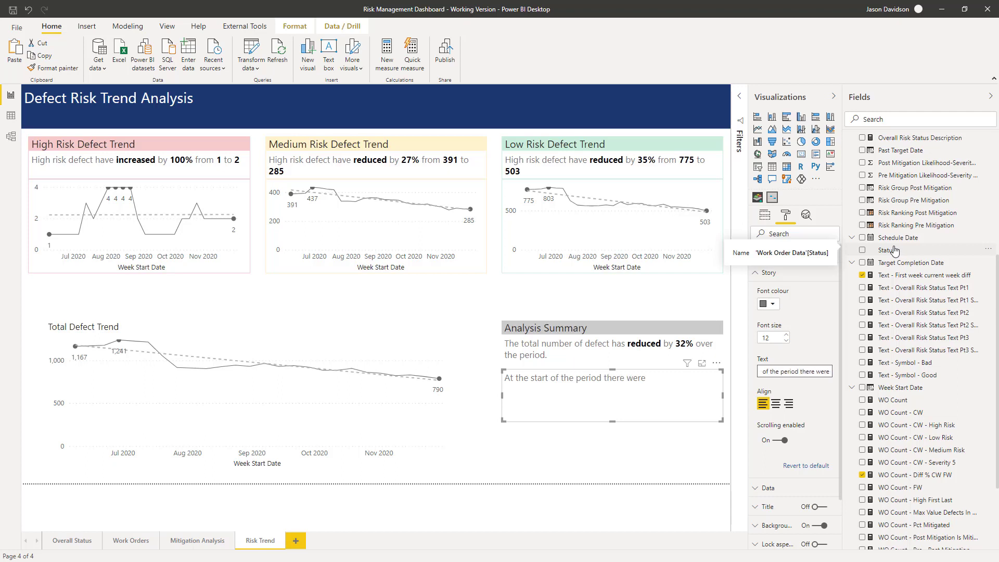
type(" #")
Step: Feed the placeholder with WO Count - FW (1167) and remove the two old fields
left_click(765, 215)
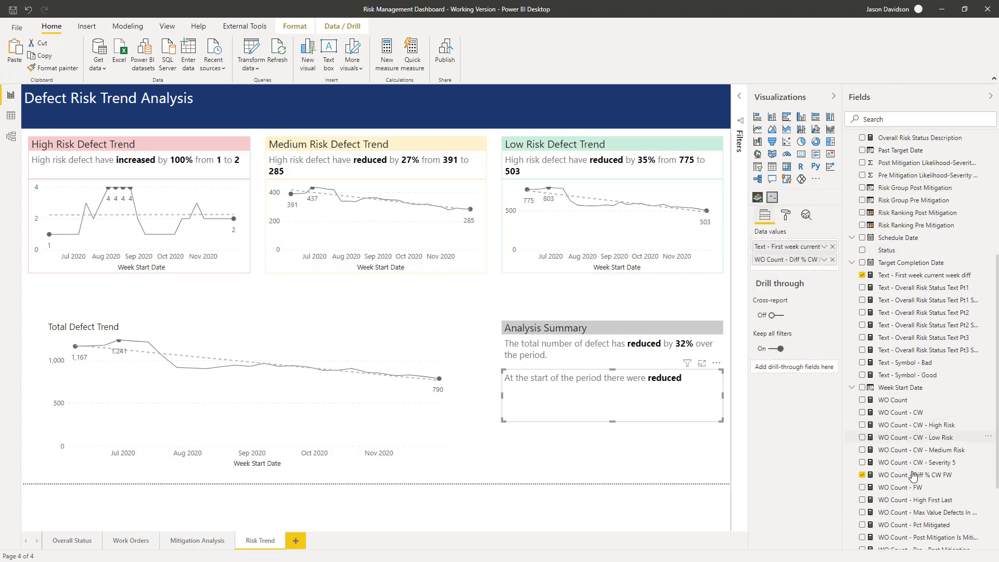
left_click_drag(906, 491, 826, 243)
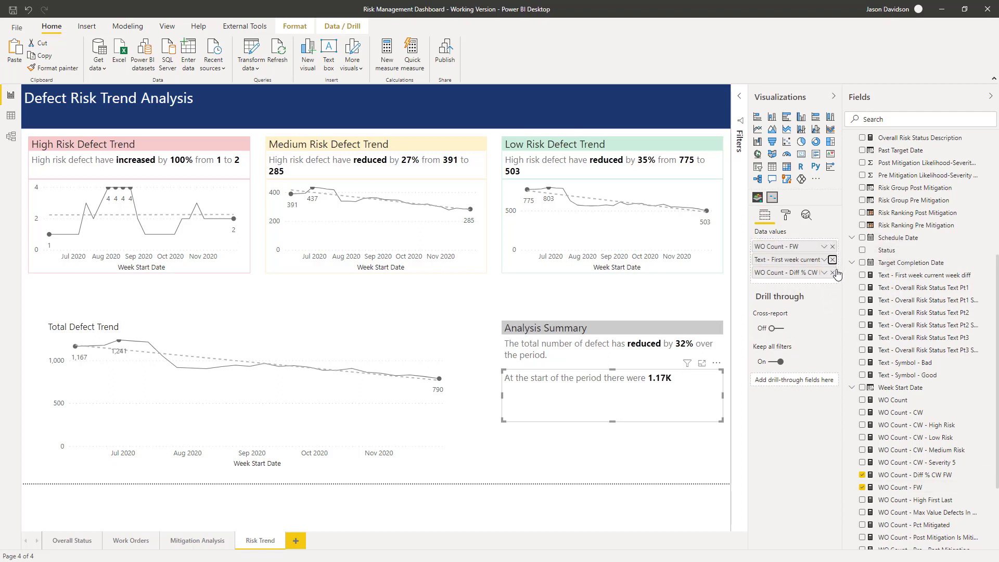
left_click(832, 260)
left_click(833, 259)
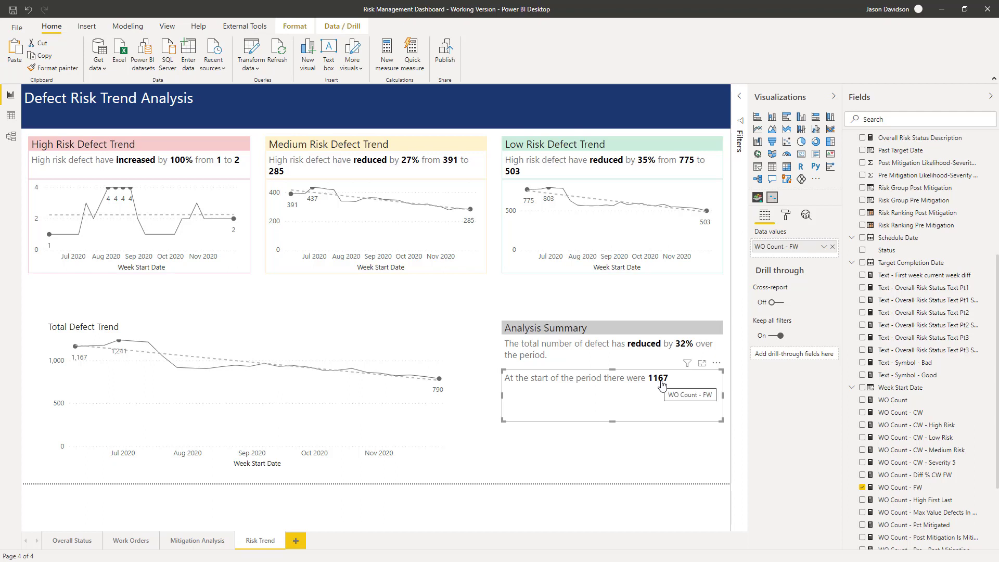
Step: Append 'defect. The high point was #' to the end of the narrative text
left_click(784, 216)
left_click(774, 273)
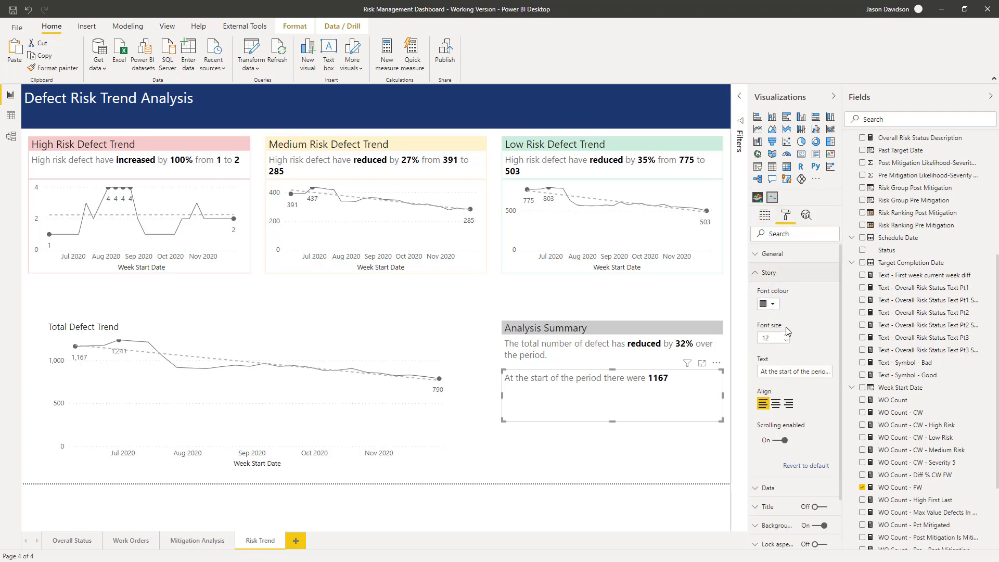
left_click(807, 371)
key("End")
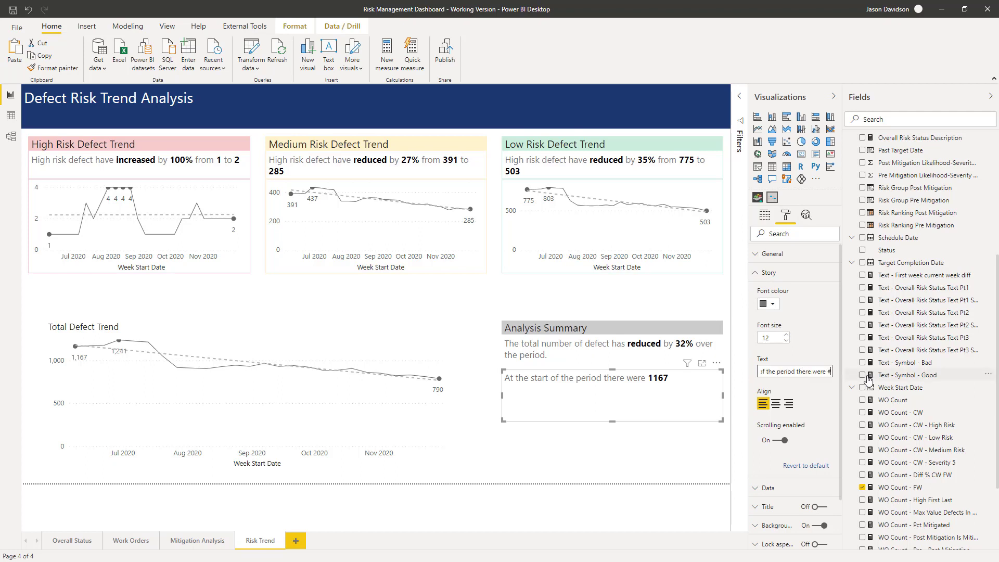
type("defect. The high oint")
key("BackSpace")
key("BackSpace")
key("BackSpace")
key("BackSpace")
type("point")
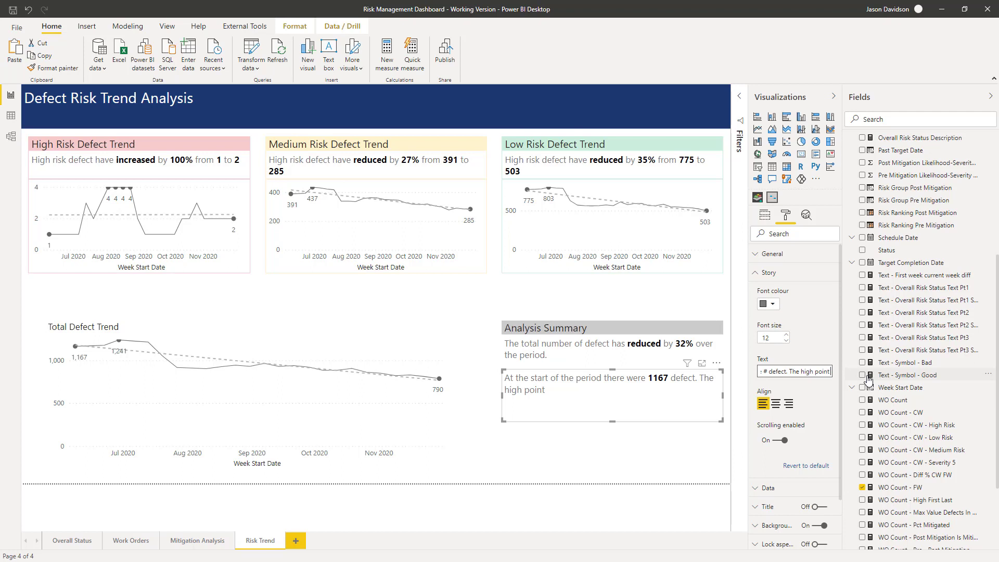
type(" was")
type("#")
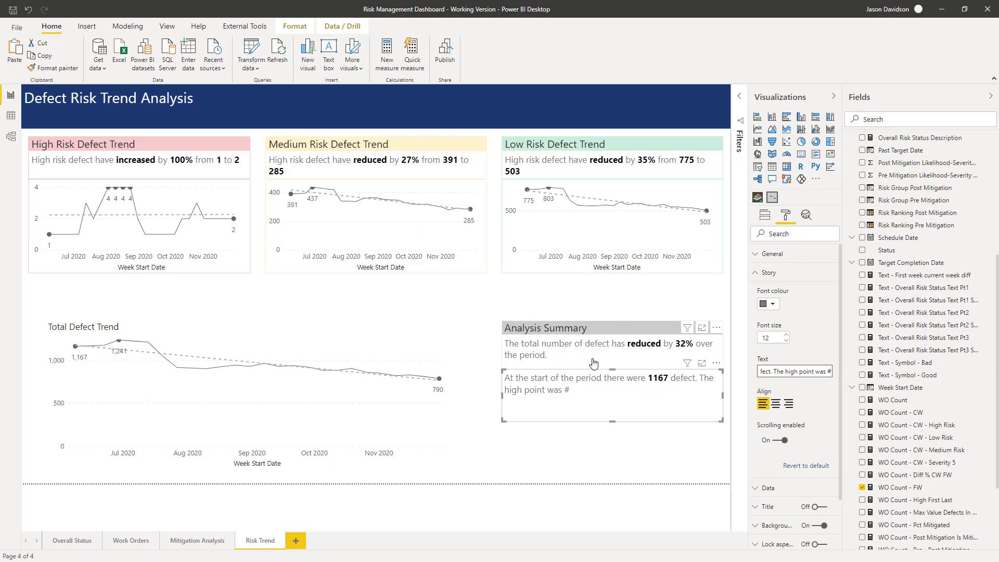
Step: Fill the high-point placeholder with WO Count - Max Value Defects In Date Range (1241) and shorten the box
left_click(891, 250)
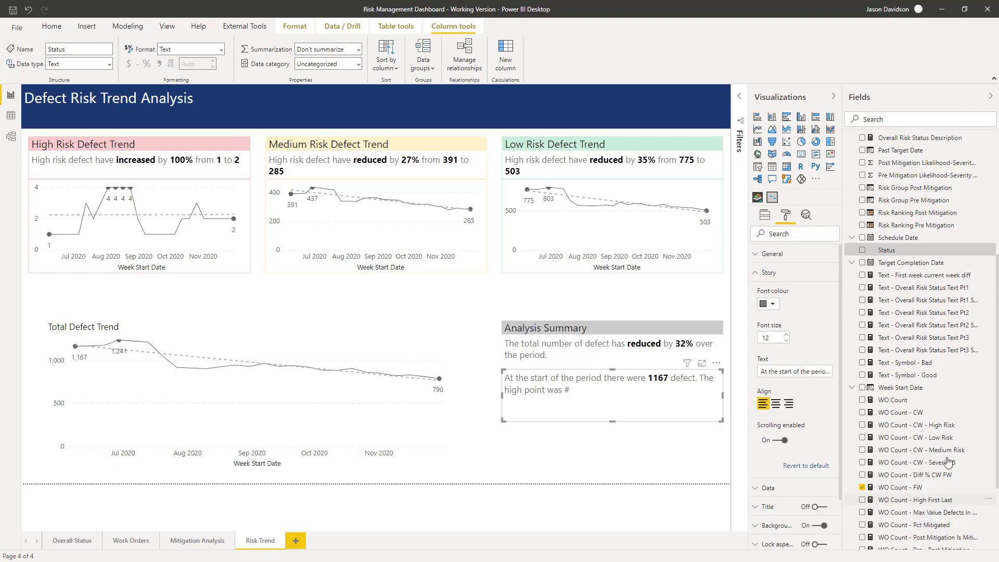
scroll(997, 325, "down", 3)
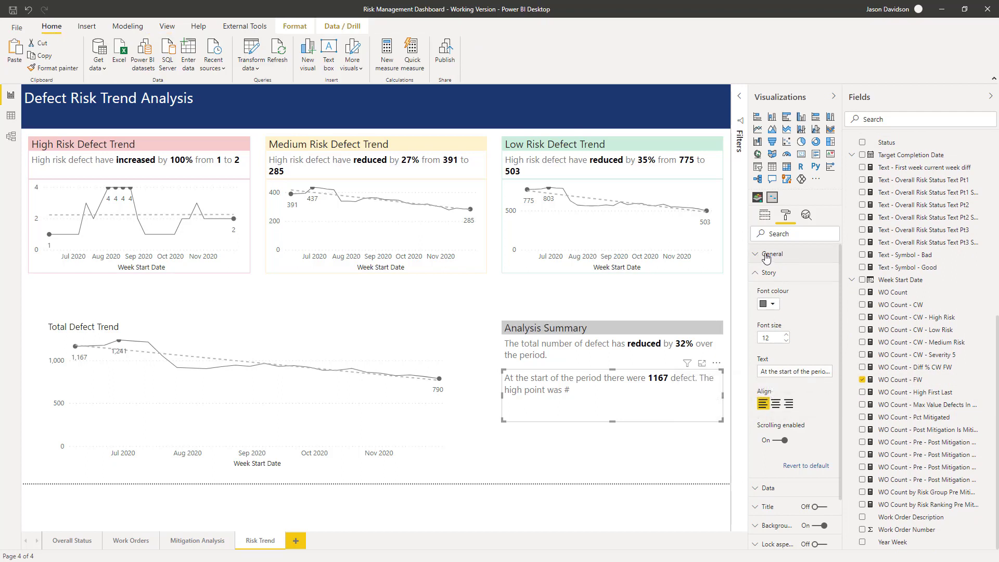
left_click(768, 219)
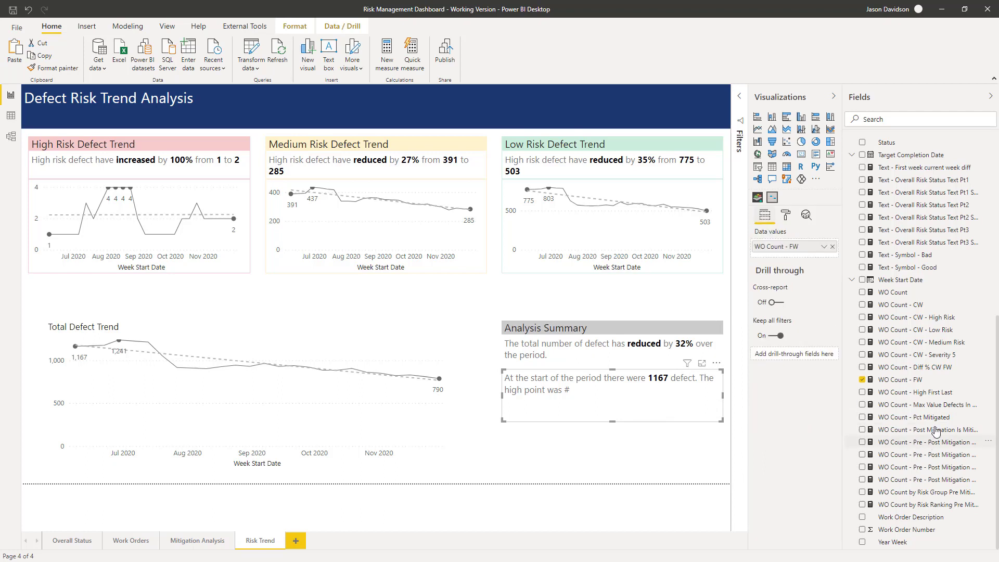
left_click_drag(930, 405, 795, 258)
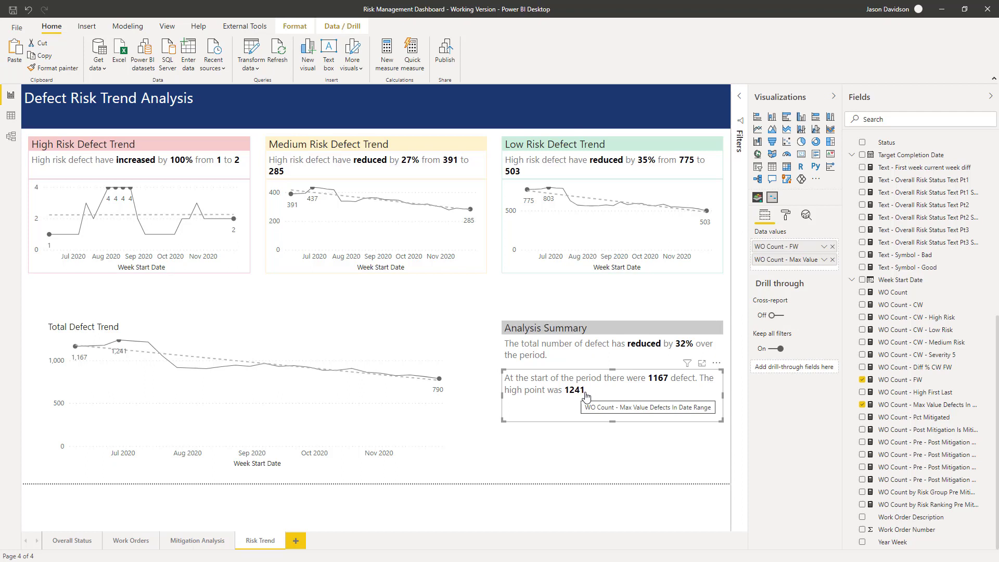
left_click_drag(613, 422, 615, 410)
left_click(603, 423)
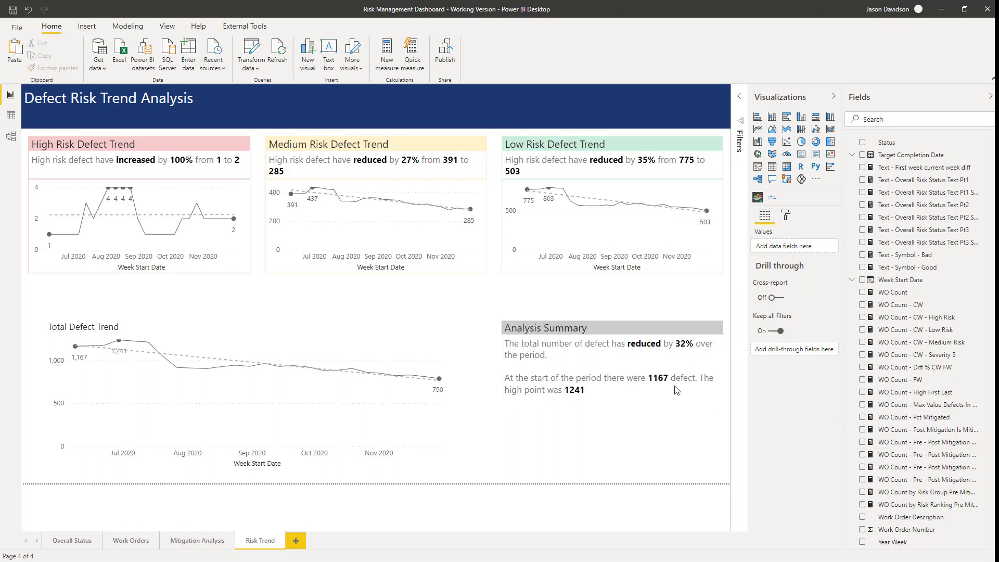
Step: Apply comma-style thousands separators to the WO Count - FW and WO Count - CW measures so the narrative reads 1,167 and 1,241
left_click(617, 382)
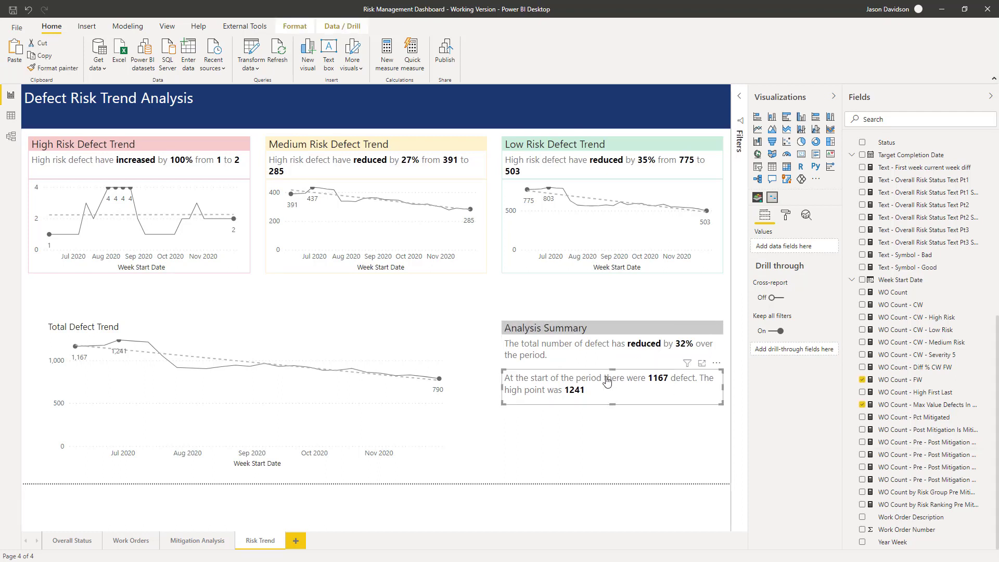
left_click(912, 380)
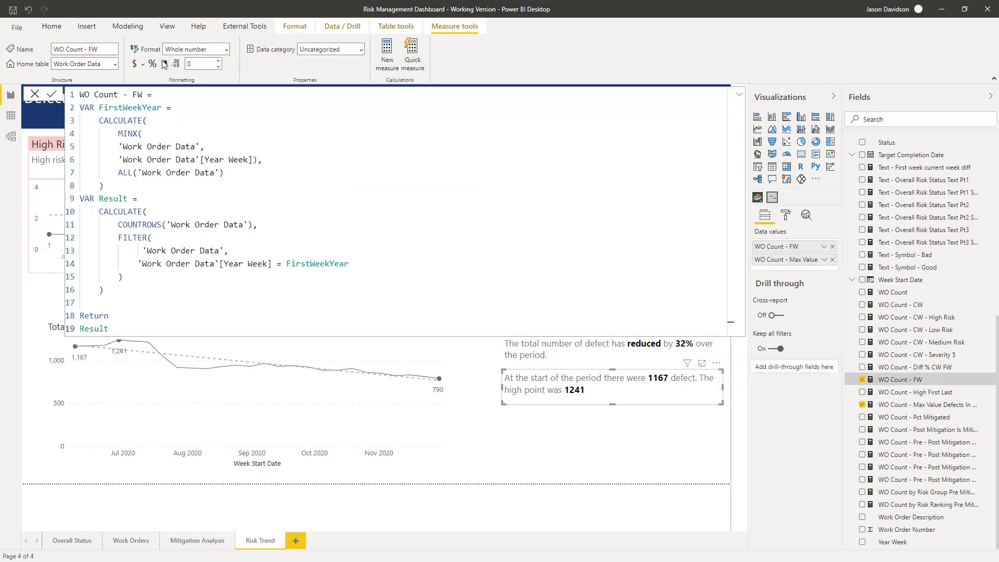
left_click(167, 63)
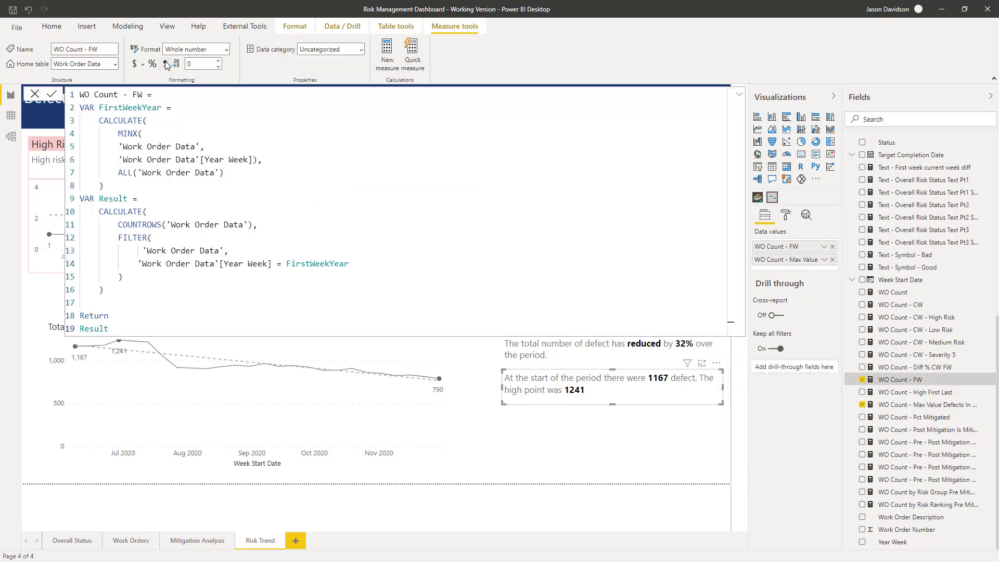
left_click(921, 405)
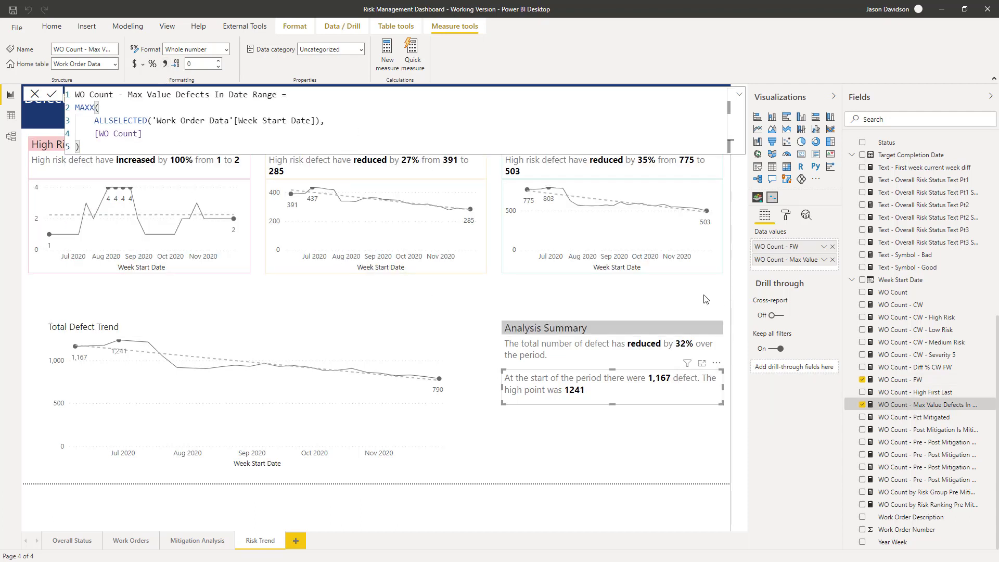
left_click(900, 306)
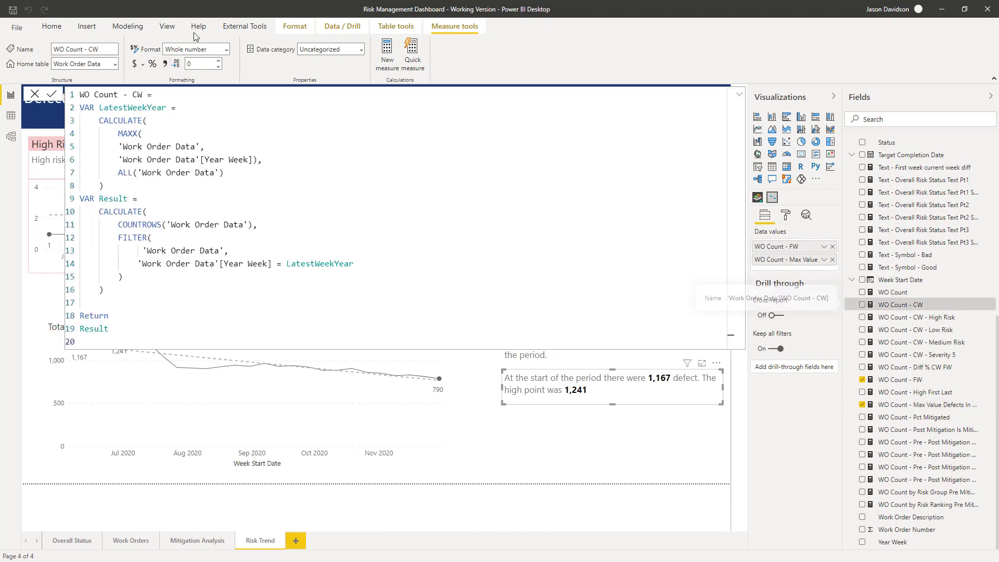
left_click(165, 64)
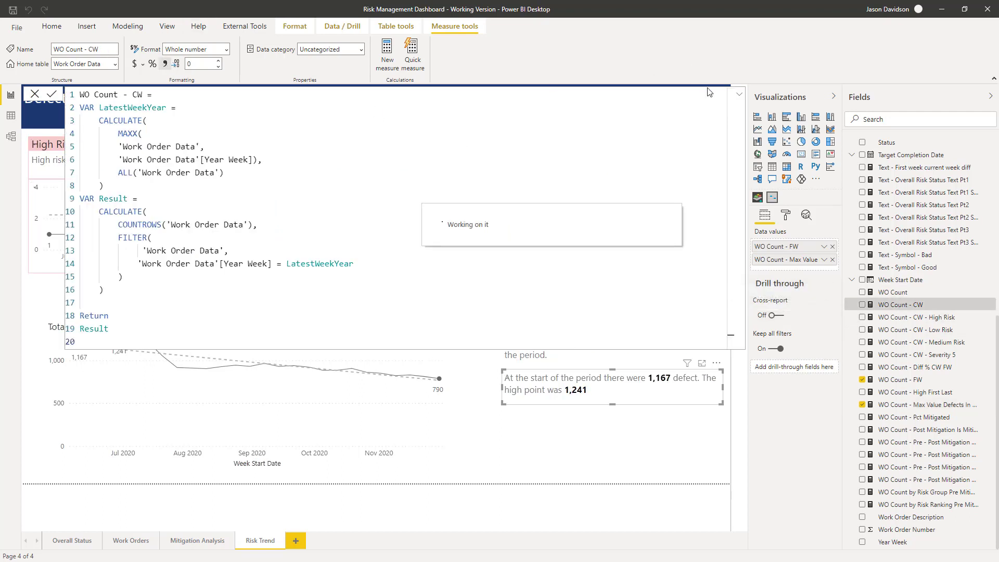
left_click(739, 97)
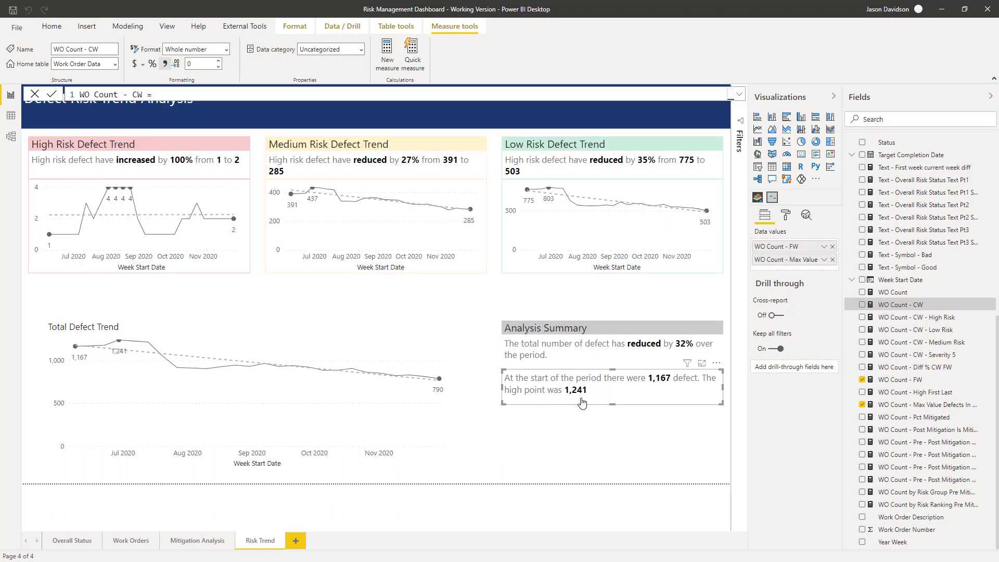